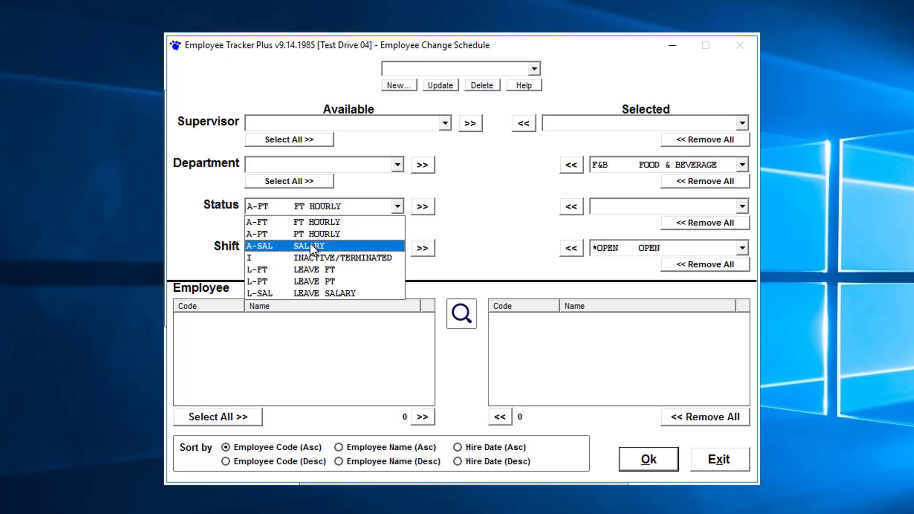
Filter the employees by status A-SAL SALARY, select all matching employees and confirm the selection
{"action": "left_click", "coordinate": [310, 244]}
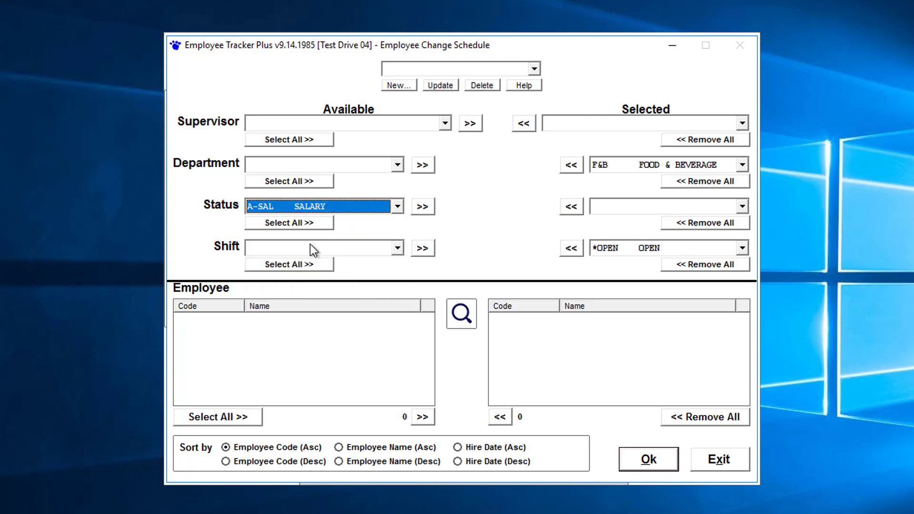
{"action": "left_click", "coordinate": [422, 208]}
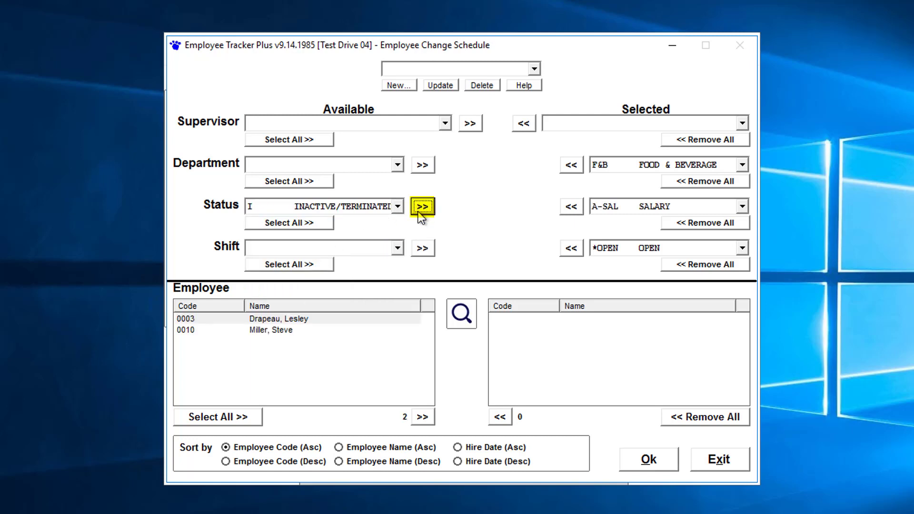
{"action": "left_click", "coordinate": [221, 419]}
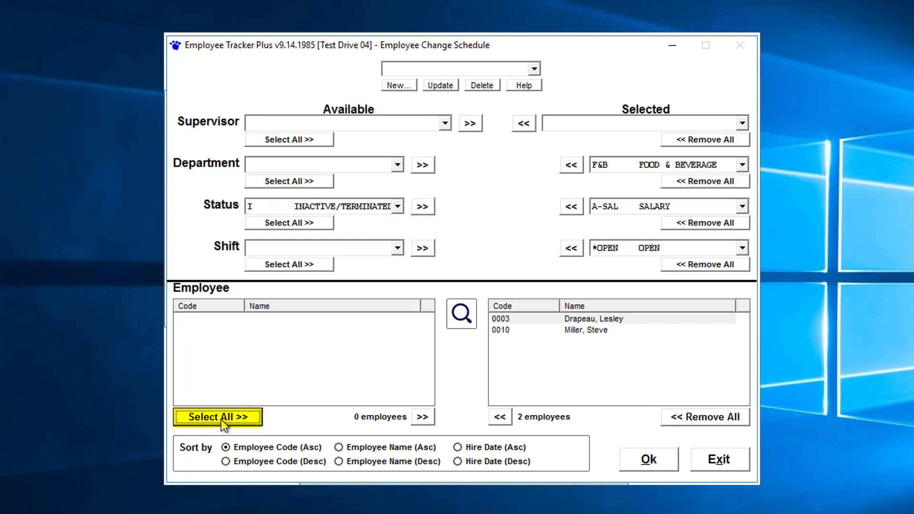
{"action": "left_click", "coordinate": [648, 462]}
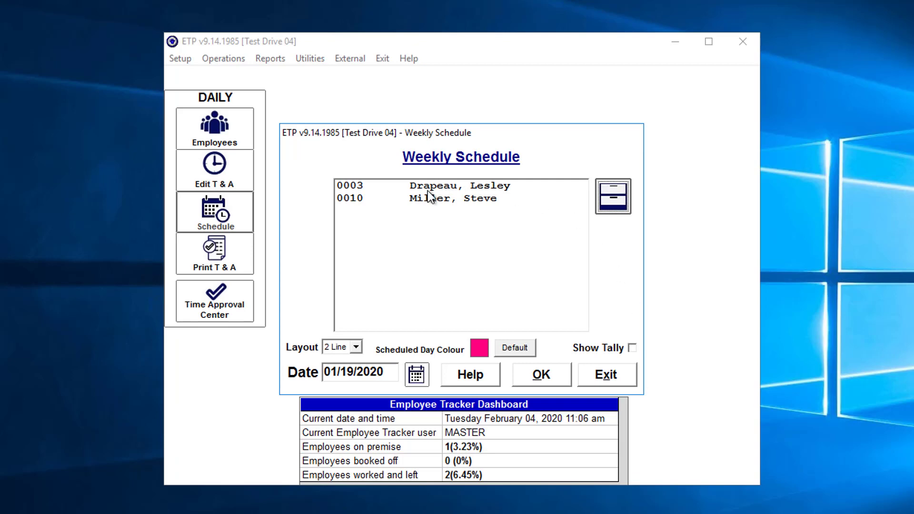
Set the weekly schedule date to 02/02/2020 and open the schedule for the selected employees
{"action": "left_click", "coordinate": [417, 377]}
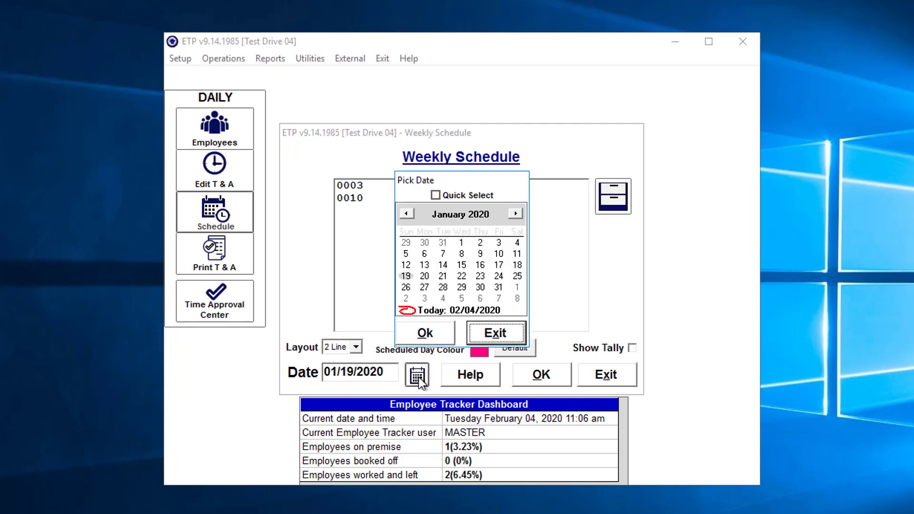
{"action": "left_click", "coordinate": [515, 213]}
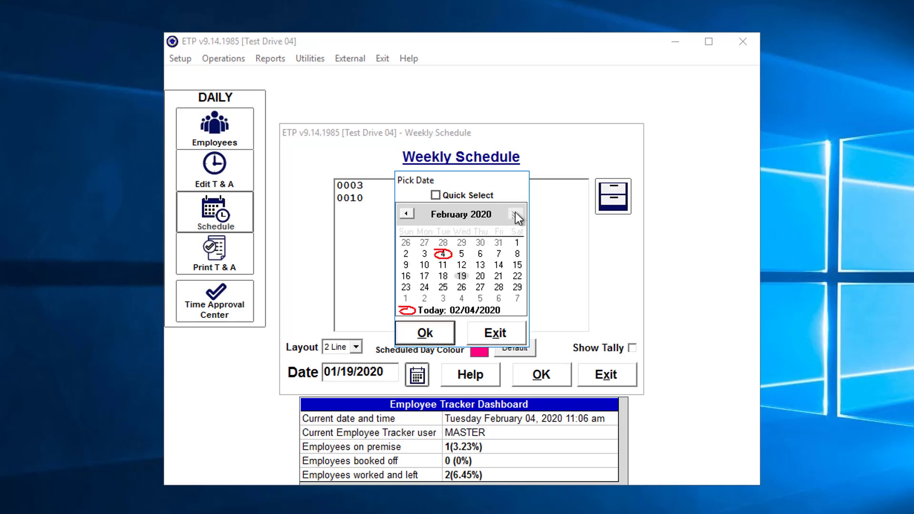
{"action": "left_click", "coordinate": [406, 253]}
{"action": "left_click", "coordinate": [433, 338]}
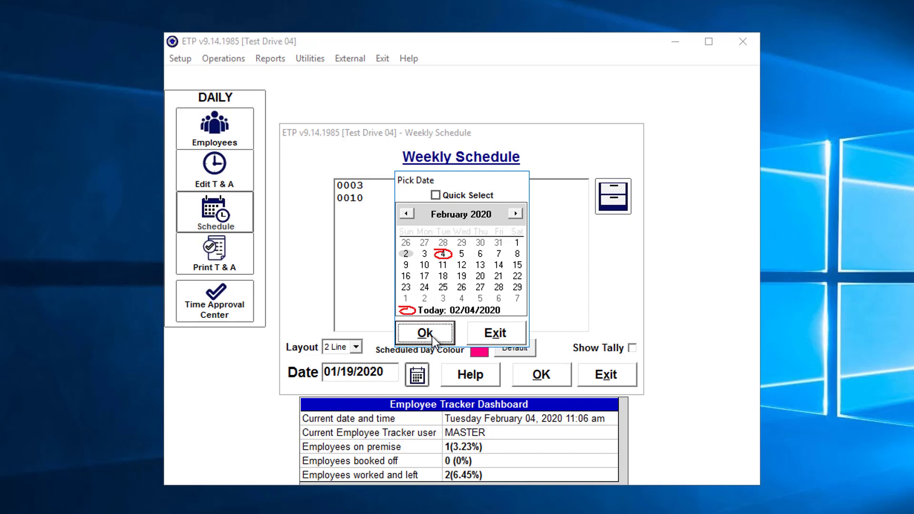
{"action": "left_click", "coordinate": [541, 376]}
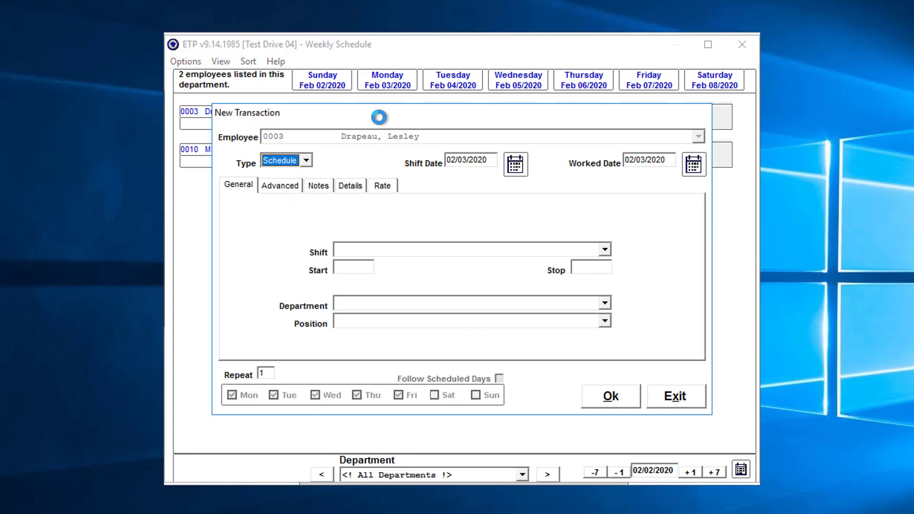
Add a Monday Feb 03 schedule for the first employee using the OPEN shift, starting 8:00 and stopping 16:30
{"action": "mouse_move", "coordinate": [379, 116]}
{"action": "left_mouse_down"}
{"action": "mouse_move", "coordinate": [381, 149]}
{"action": "mouse_move", "coordinate": [376, 103]}
{"action": "left_mouse_up"}
{"action": "left_click", "coordinate": [437, 238]}
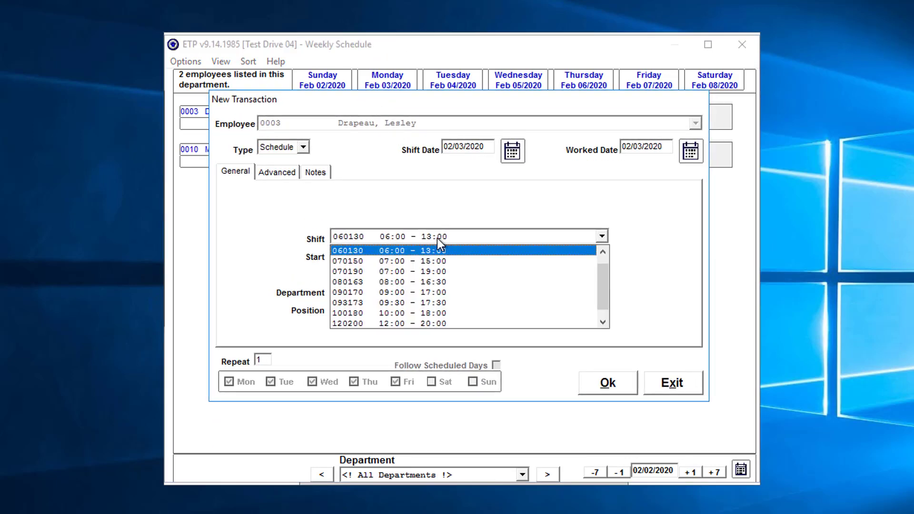
{"action": "scroll", "coordinate": [437, 238], "scroll_direction": "up", "scroll_amount": 1}
{"action": "left_click", "coordinate": [435, 247]}
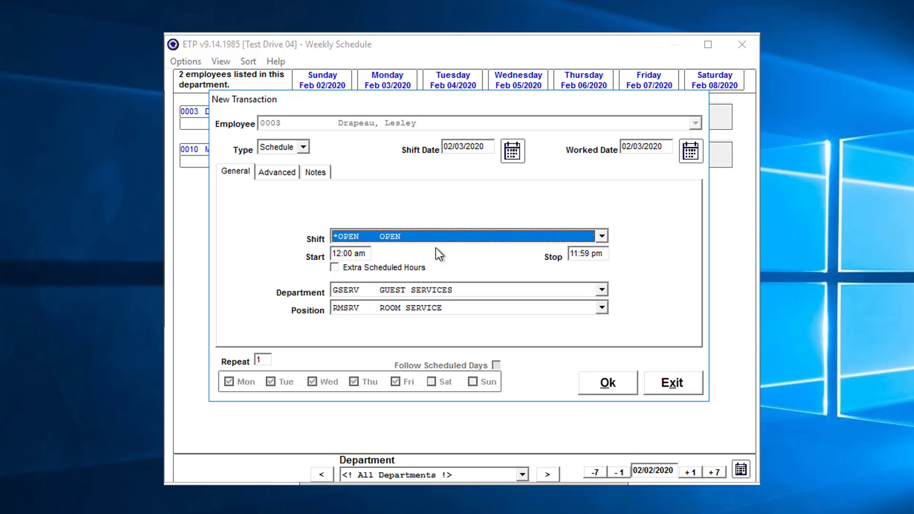
{"action": "left_click", "coordinate": [366, 256]}
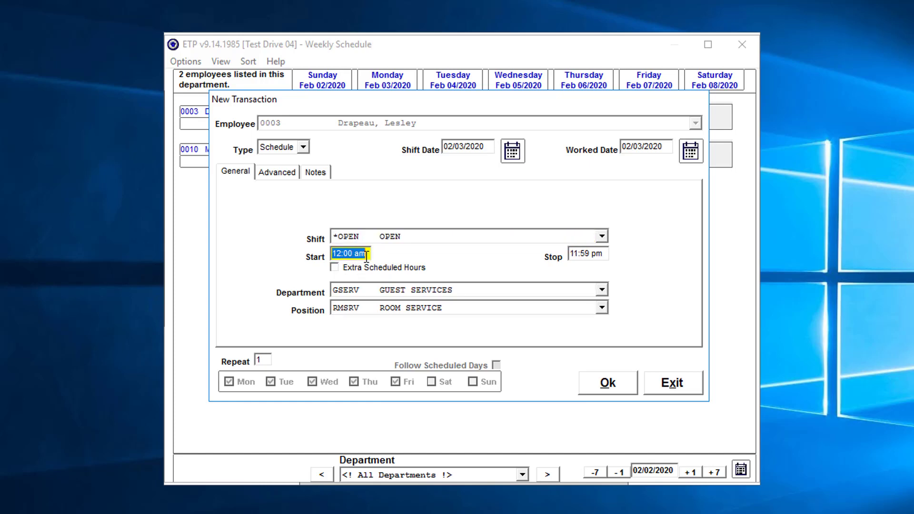
{"action": "type", "text": "8:00"}
{"action": "key", "text": "Tab"}
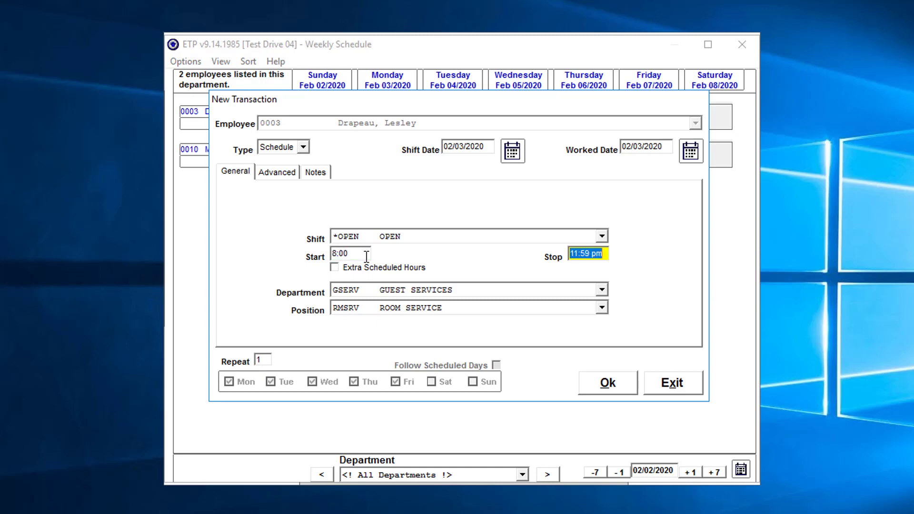
{"action": "type", "text": "16:30"}
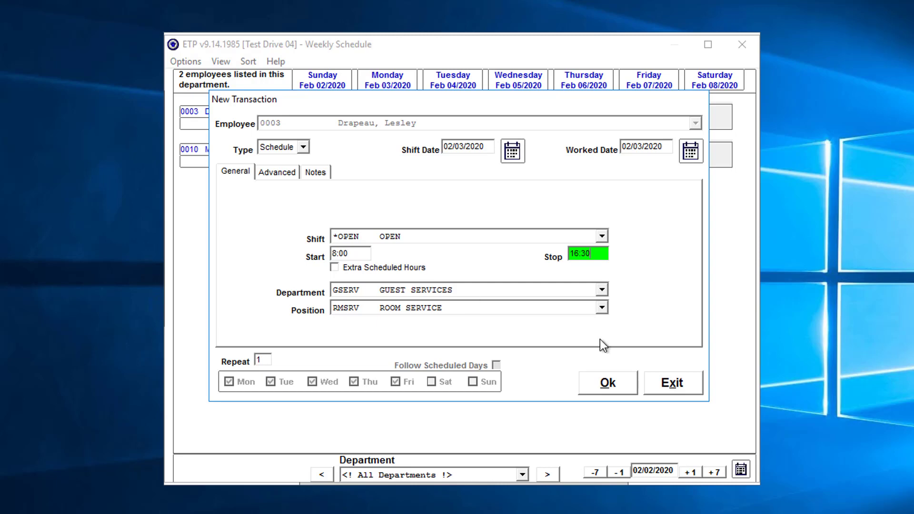
{"action": "left_click", "coordinate": [618, 385]}
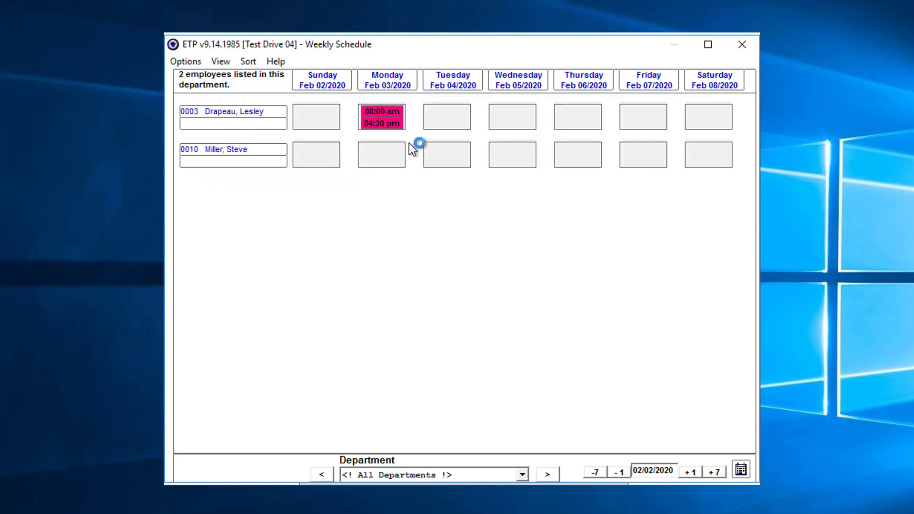
Copy the first employee's Monday shift and paste it into that employee's Tuesday through Friday
{"action": "right_click", "coordinate": [389, 121]}
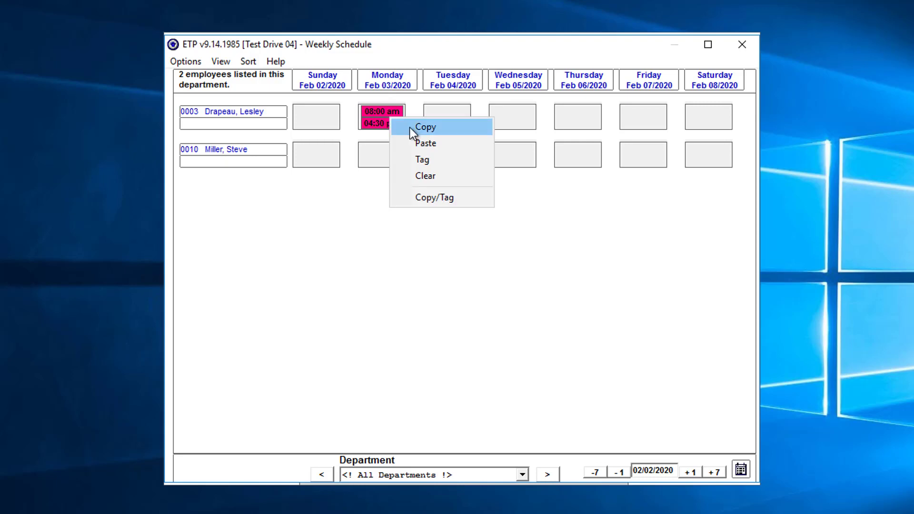
{"action": "left_click", "coordinate": [410, 128]}
{"action": "right_click", "coordinate": [448, 113]}
{"action": "left_click", "coordinate": [473, 139]}
{"action": "right_click", "coordinate": [523, 114]}
{"action": "left_click", "coordinate": [550, 141]}
{"action": "right_click", "coordinate": [581, 116]}
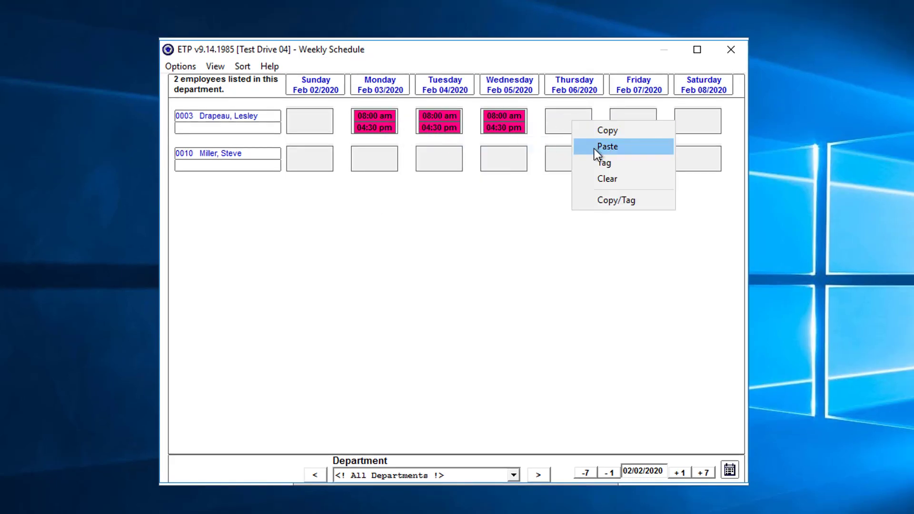
{"action": "left_click", "coordinate": [595, 149]}
{"action": "right_click", "coordinate": [636, 122]}
{"action": "left_click", "coordinate": [657, 150]}
Paste the copied shift into the second employee's Monday through Friday
{"action": "right_click", "coordinate": [383, 156]}
{"action": "left_click", "coordinate": [403, 181]}
{"action": "right_click", "coordinate": [453, 159]}
{"action": "left_click", "coordinate": [470, 182]}
{"action": "right_click", "coordinate": [510, 159]}
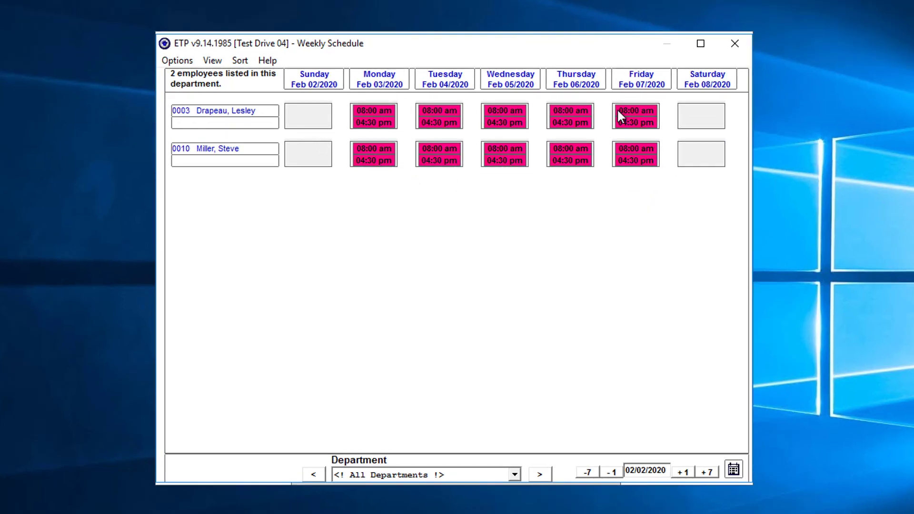
Clear all shown schedules for the week
{"action": "left_click", "coordinate": [173, 59]}
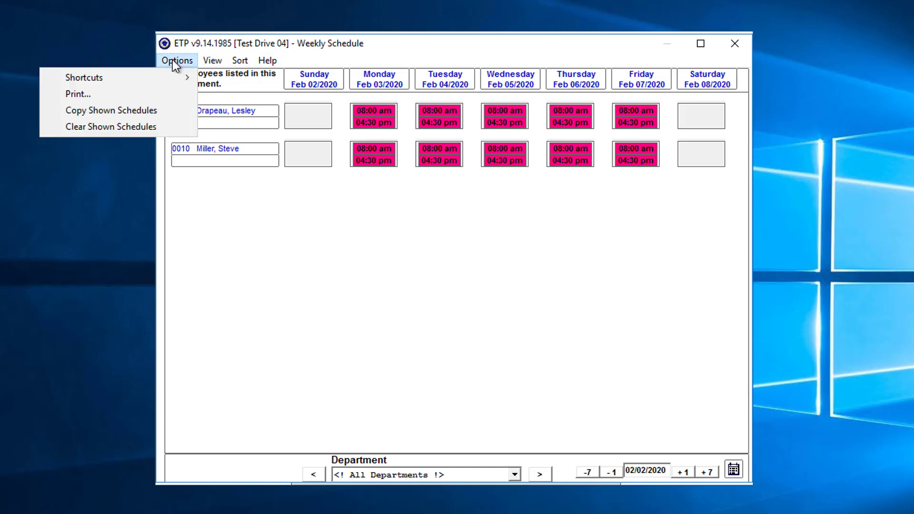
{"action": "left_click", "coordinate": [108, 127]}
{"action": "left_click", "coordinate": [537, 320]}
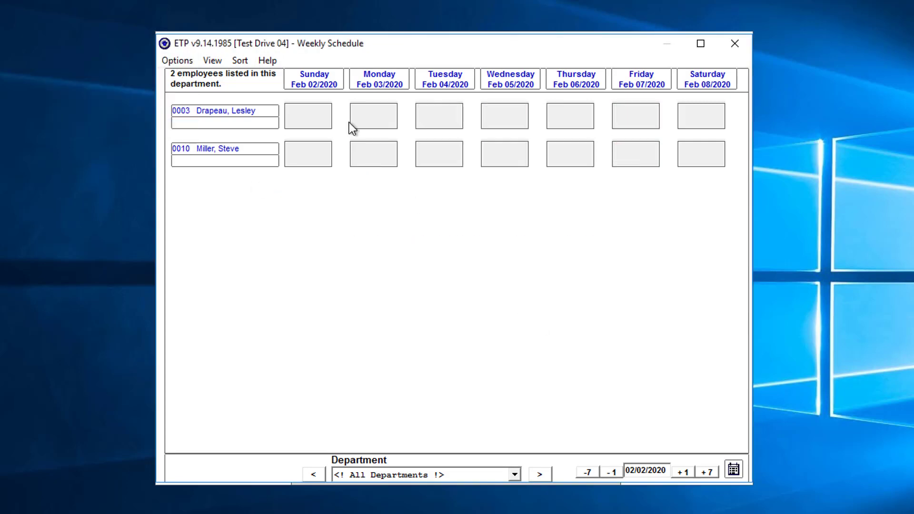
Enter the first employee's Monday shift again as 08:00 am to 04:30 pm and apply Copy/Tag to it
{"action": "left_click", "coordinate": [369, 119]}
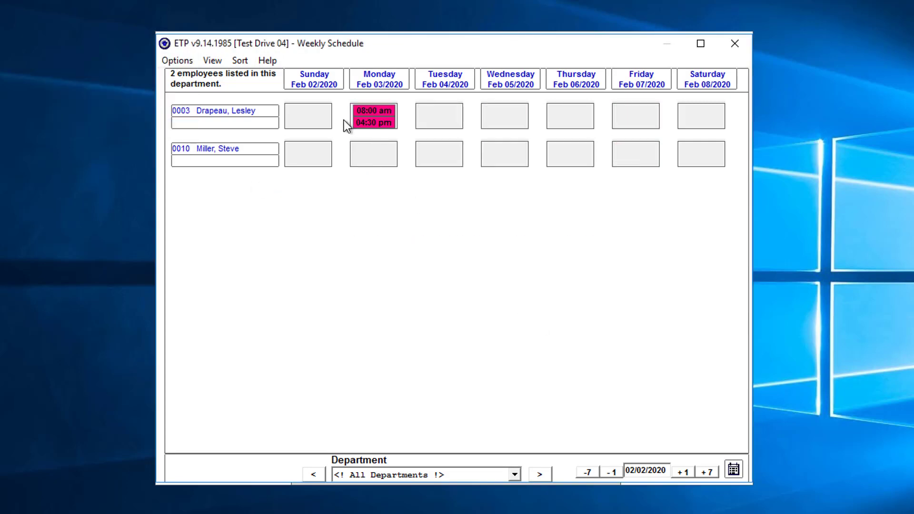
{"action": "right_click", "coordinate": [384, 119]}
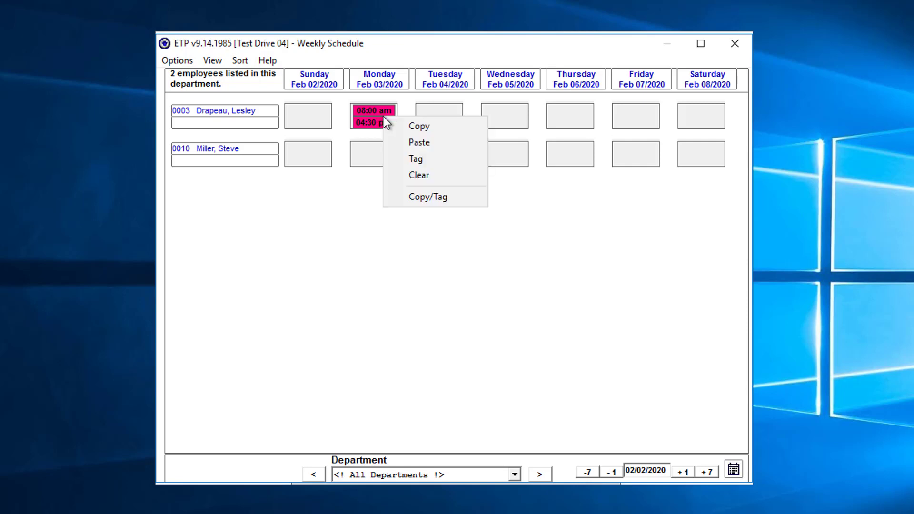
{"action": "left_click", "coordinate": [415, 197]}
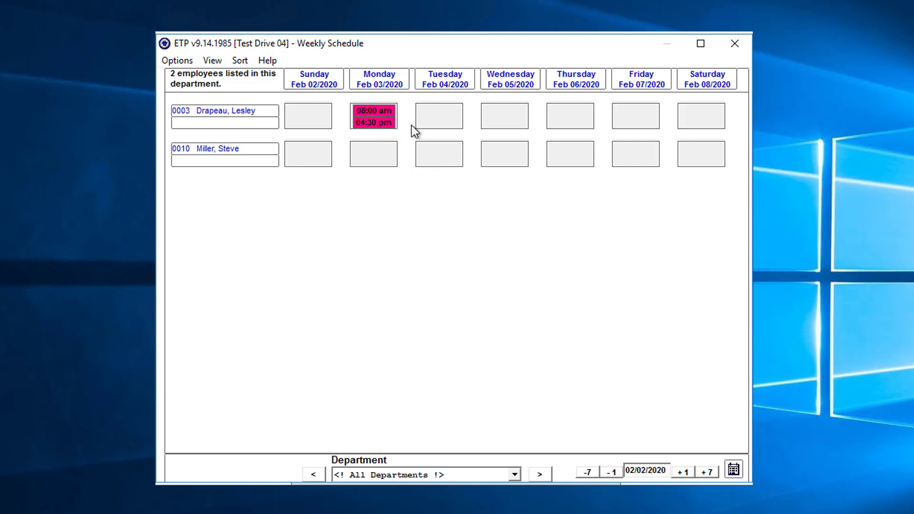
Tag the first employee's Tuesday to Friday and the second employee's Monday to Friday to fill them with the copied shift
{"action": "left_click_drag", "start_coordinate": [422, 127], "coordinate": [635, 159]}
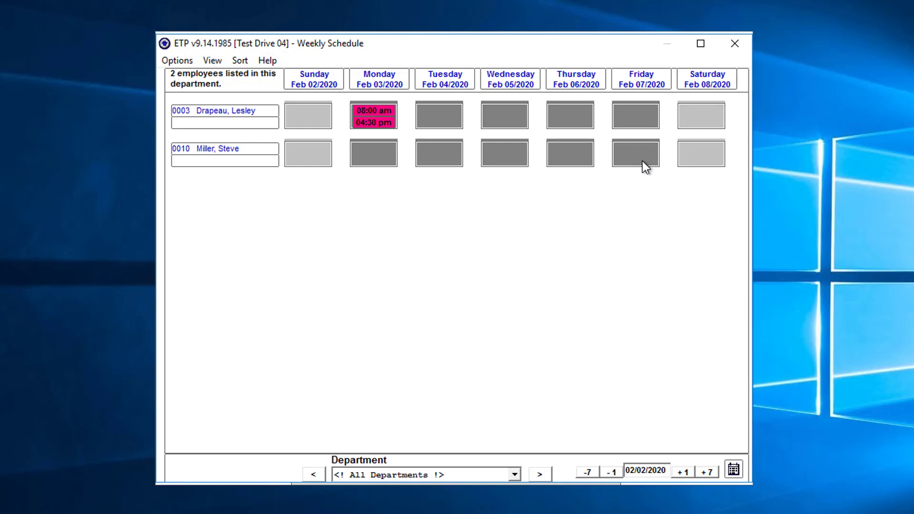
{"action": "right_click", "coordinate": [641, 164]}
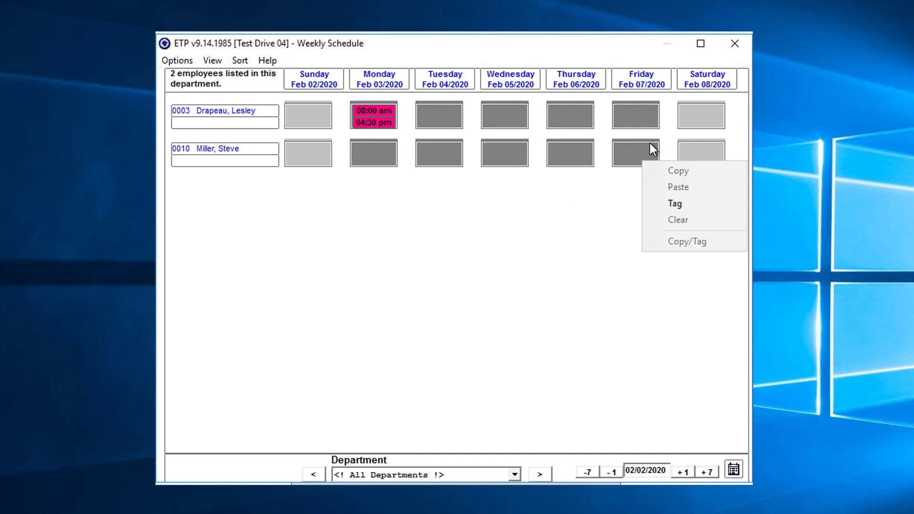
{"action": "left_click", "coordinate": [665, 206]}
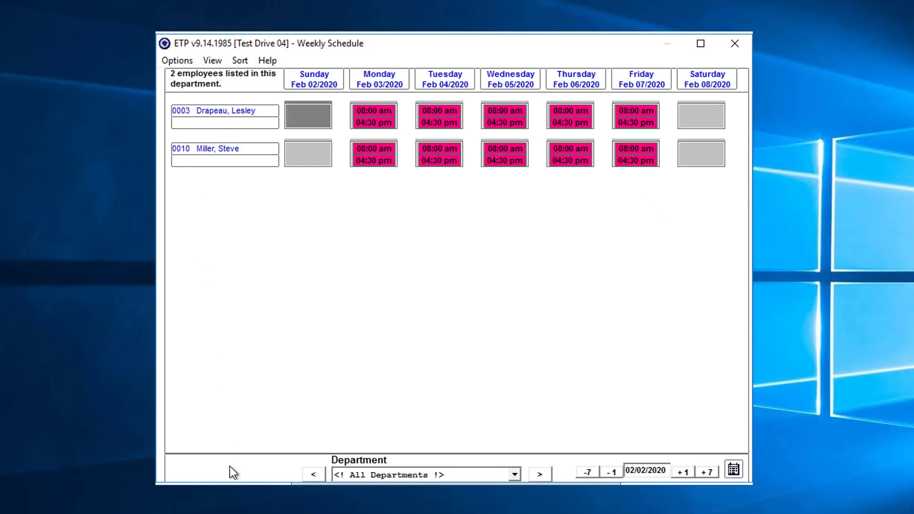
{"action": "right_click", "coordinate": [379, 115]}
{"action": "left_click", "coordinate": [420, 197]}
Start copying the shown schedules and also include Wed, Thu, Fri, Sat and Sun in the copied days
{"action": "left_click", "coordinate": [178, 61]}
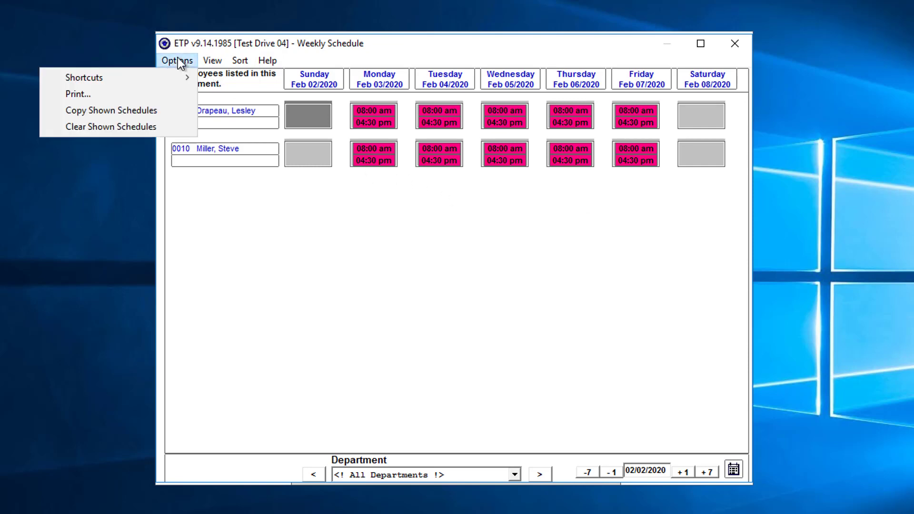
{"action": "left_click", "coordinate": [147, 110]}
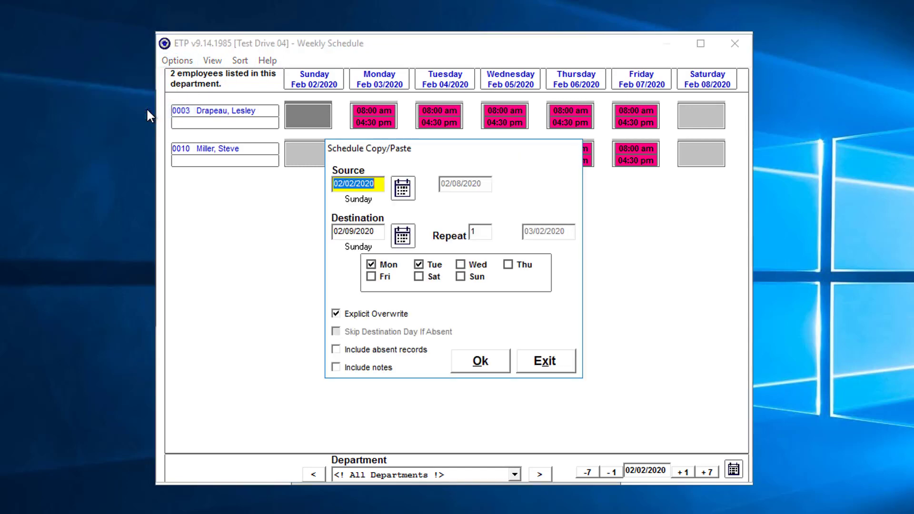
{"action": "left_click", "coordinate": [460, 264]}
{"action": "left_click", "coordinate": [508, 264]}
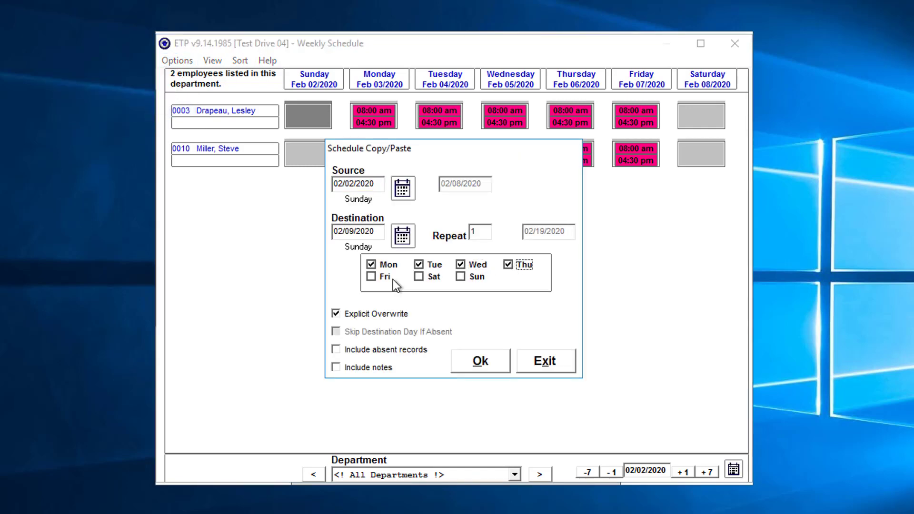
{"action": "left_click", "coordinate": [371, 276]}
{"action": "left_click", "coordinate": [419, 277]}
{"action": "left_click", "coordinate": [466, 279]}
Try repeat counts of 999 and 100 for the schedule copy
{"action": "left_click", "coordinate": [483, 232]}
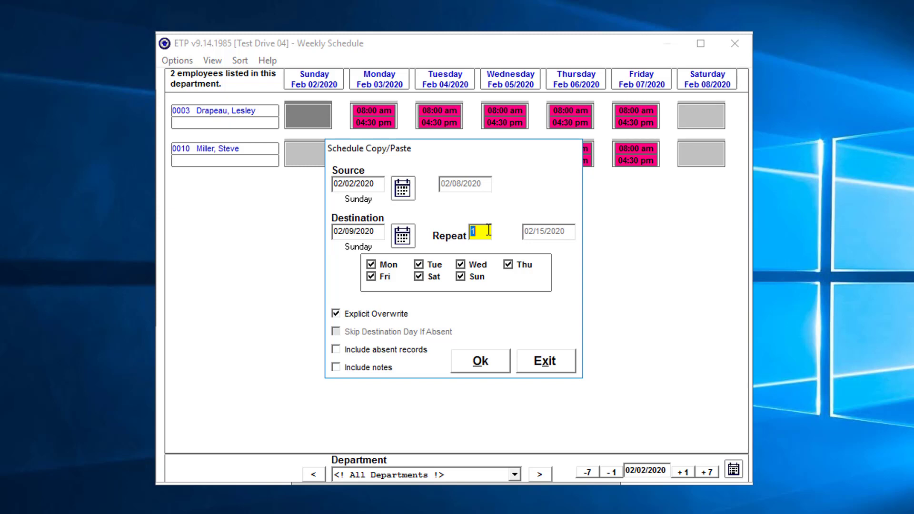
{"action": "type", "text": "999"}
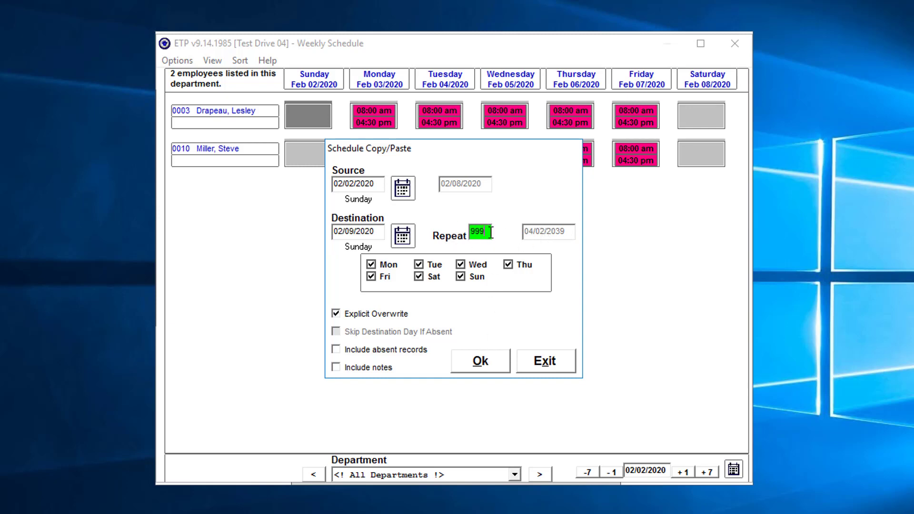
{"action": "left_click_drag", "start_coordinate": [490, 231], "coordinate": [452, 230]}
{"action": "type", "text": "100"}
Set the schedule copy's repeat count to 500, run the copy and exit the weekly schedule
{"action": "left_click_drag", "start_coordinate": [487, 231], "coordinate": [442, 229]}
{"action": "type", "text": "500"}
{"action": "left_click", "coordinate": [490, 358]}
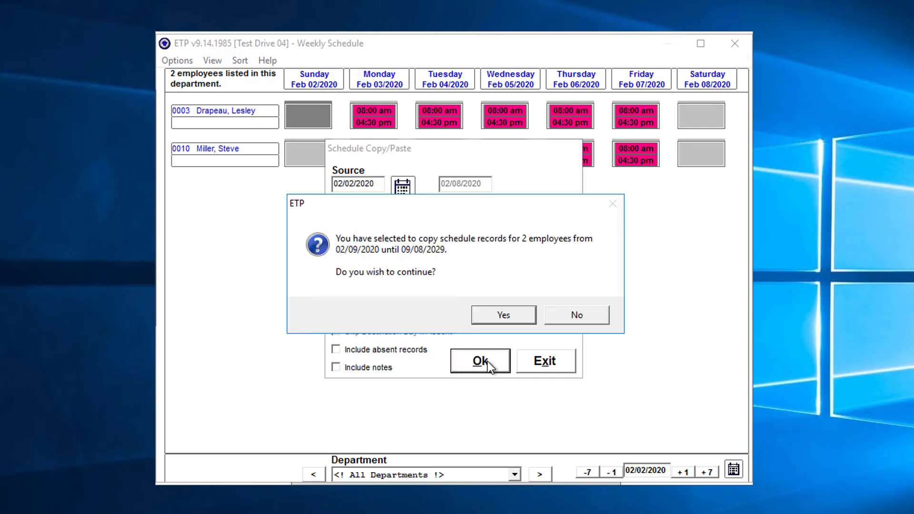
{"action": "left_click", "coordinate": [506, 316]}
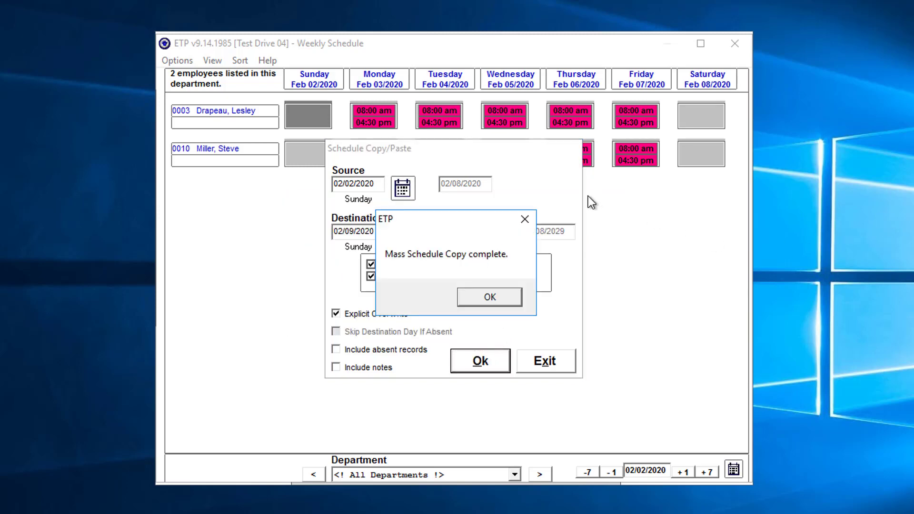
{"action": "left_click", "coordinate": [491, 301]}
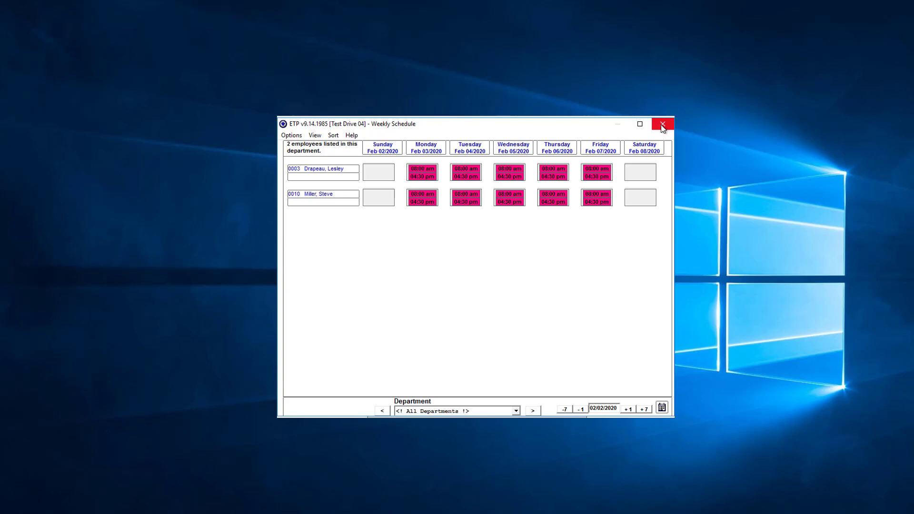
{"action": "left_click", "coordinate": [662, 125]}
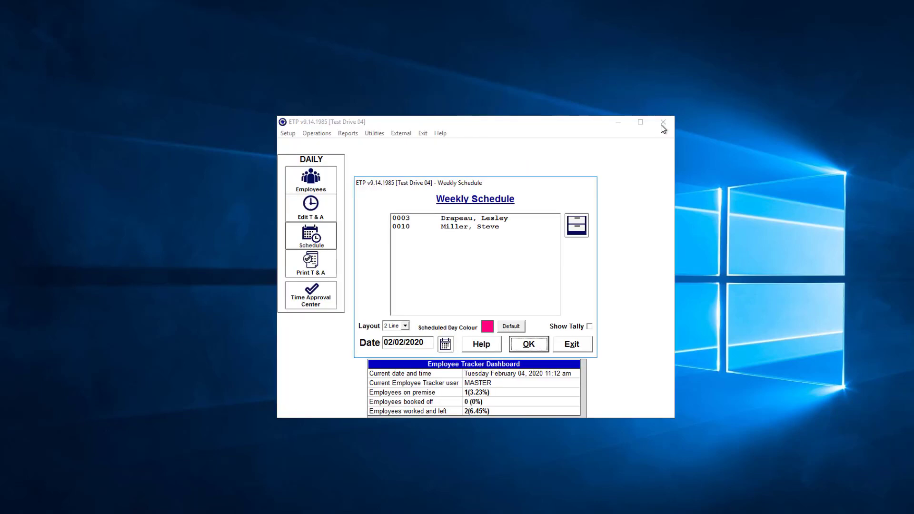
{"action": "left_click", "coordinate": [571, 344]}
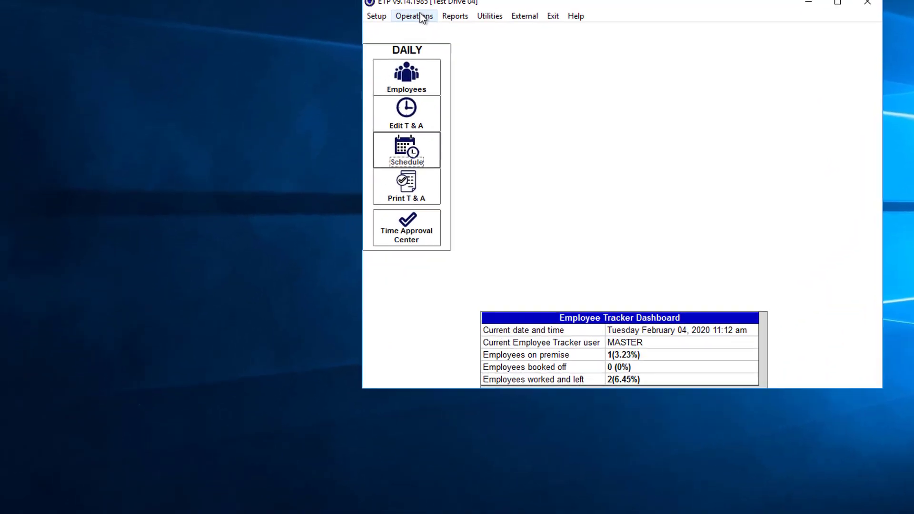
Open Post Time From Schedules and turn off reducing the TIME record payment for days containing an ABSENT record
{"action": "left_click", "coordinate": [421, 18]}
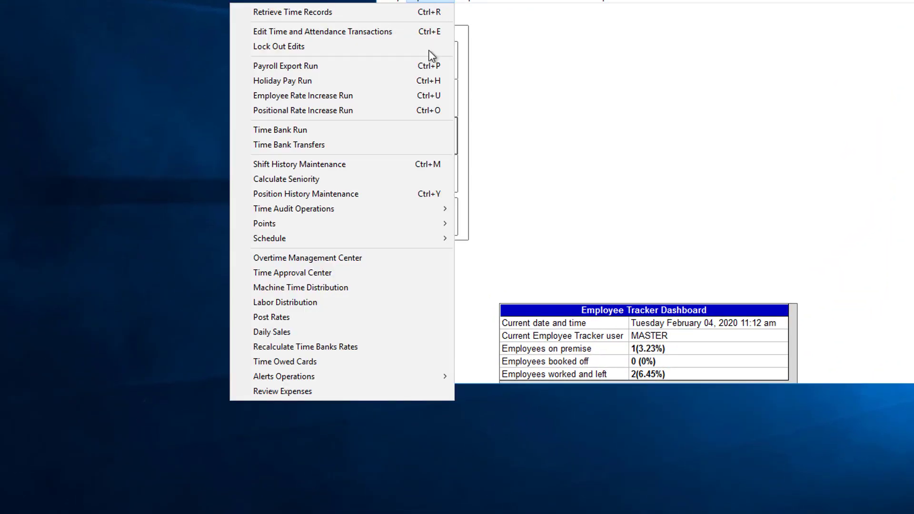
{"action": "mouse_move", "coordinate": [408, 243]}
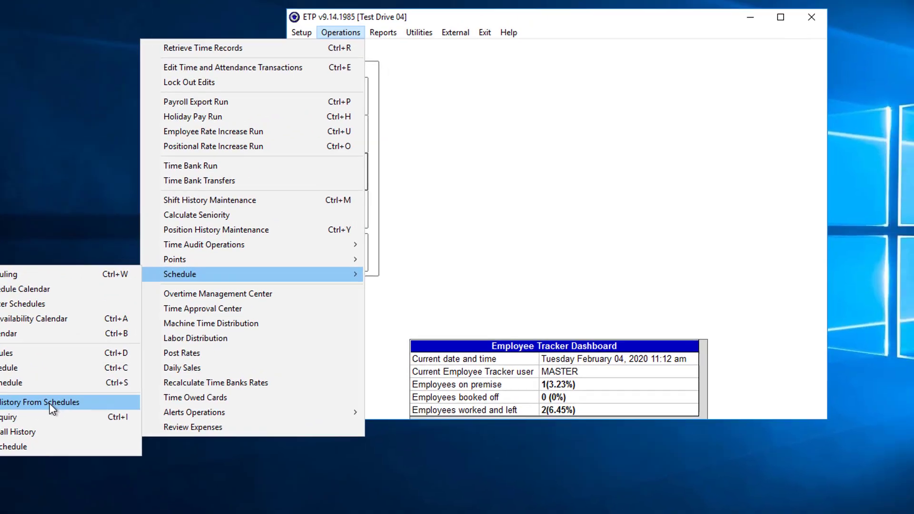
{"action": "left_click", "coordinate": [139, 367]}
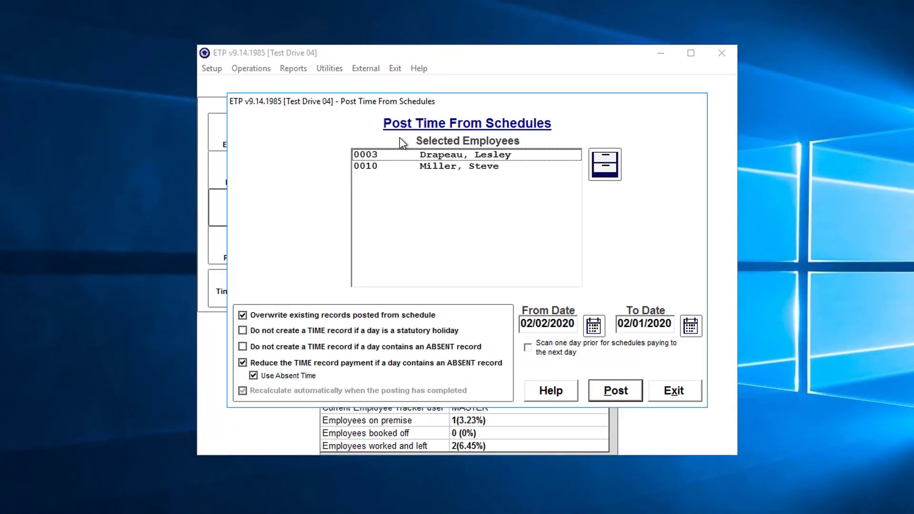
{"action": "left_click", "coordinate": [250, 363]}
{"action": "left_click", "coordinate": [269, 316]}
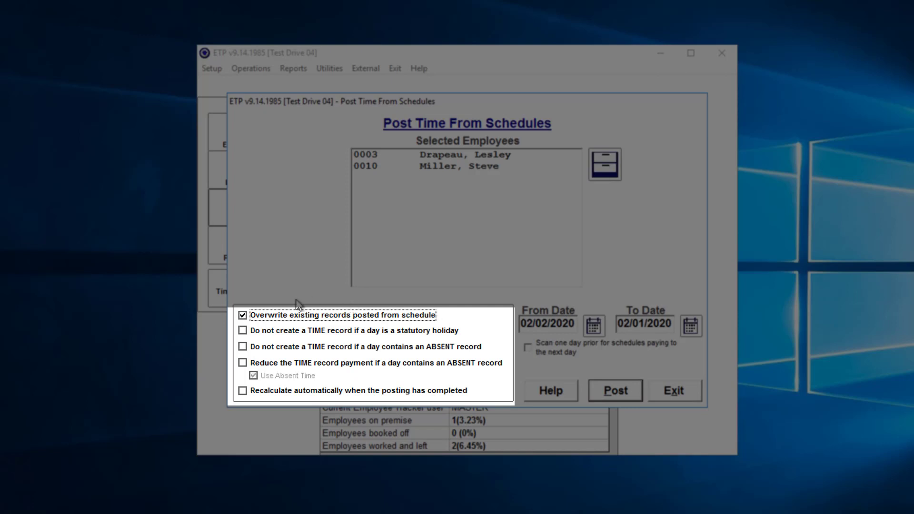
Alternate between the two ABSENT record options, finishing with "Do not create a TIME record if a day contains an ABSENT record" enabled
{"action": "left_click", "coordinate": [244, 345]}
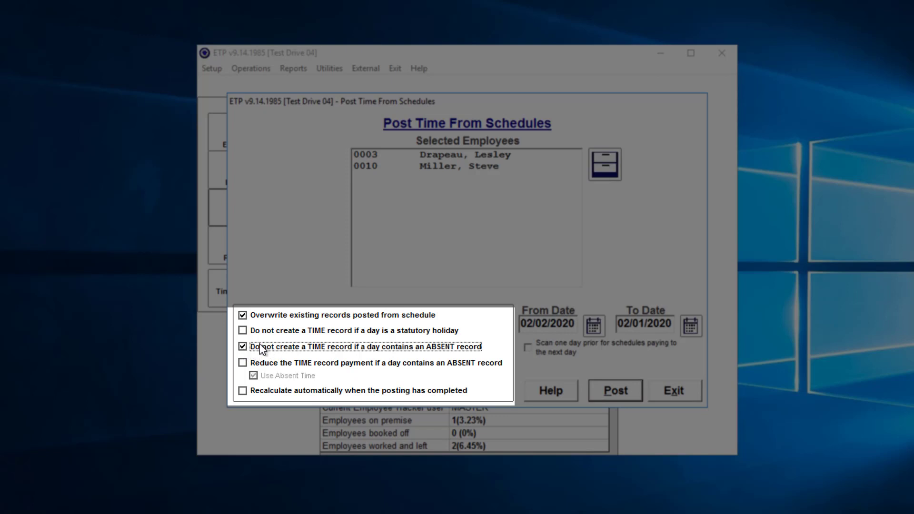
{"action": "left_click", "coordinate": [265, 363]}
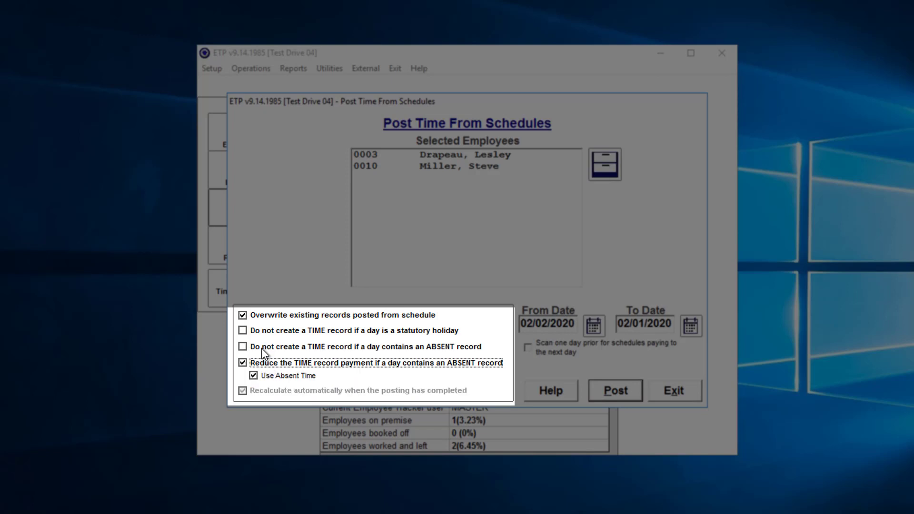
{"action": "left_click", "coordinate": [262, 348]}
{"action": "left_click", "coordinate": [262, 363]}
{"action": "left_click", "coordinate": [264, 349]}
{"action": "left_click", "coordinate": [264, 364]}
{"action": "left_click", "coordinate": [265, 349]}
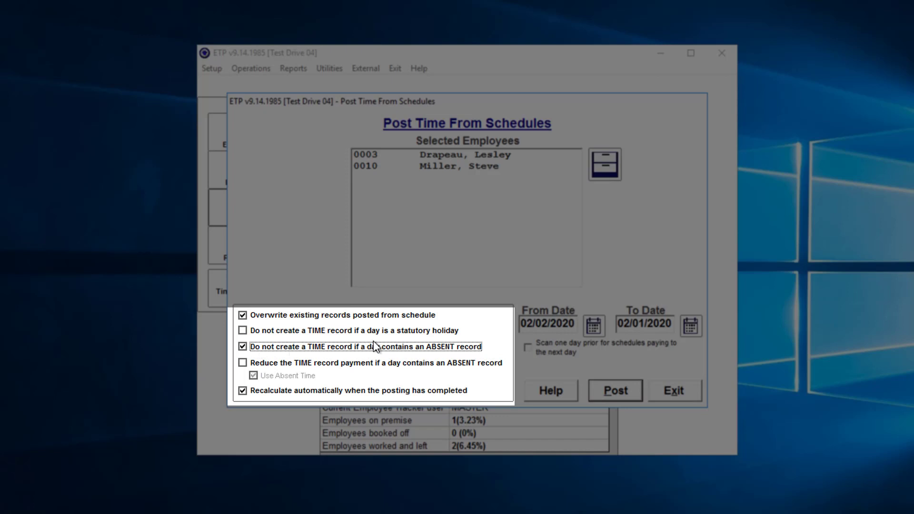
{"action": "left_click", "coordinate": [270, 364]}
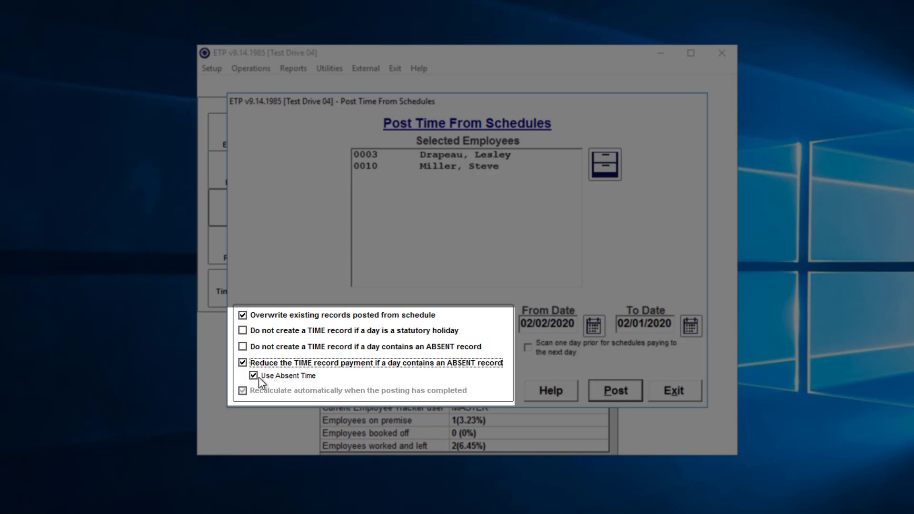
{"action": "left_click", "coordinate": [251, 347]}
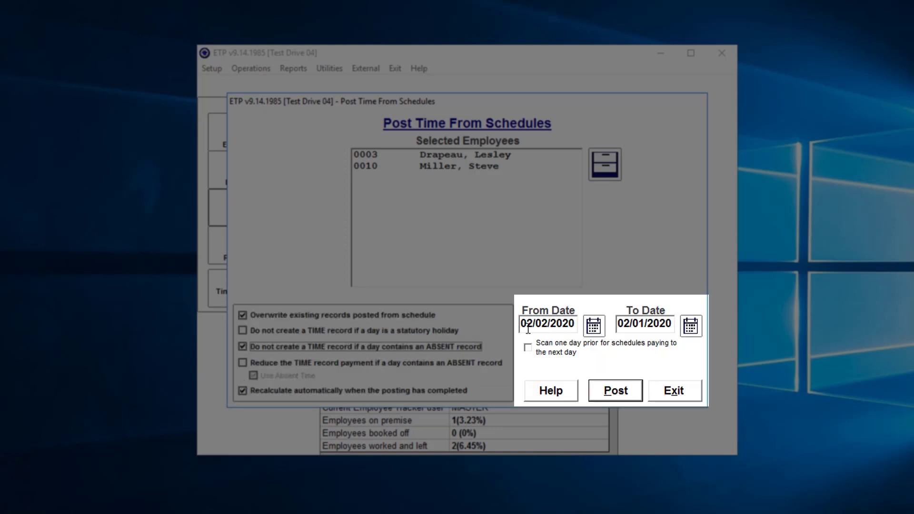
Pick 02/02/2020 as the From Date for posting time from schedules
{"action": "left_click", "coordinate": [593, 326]}
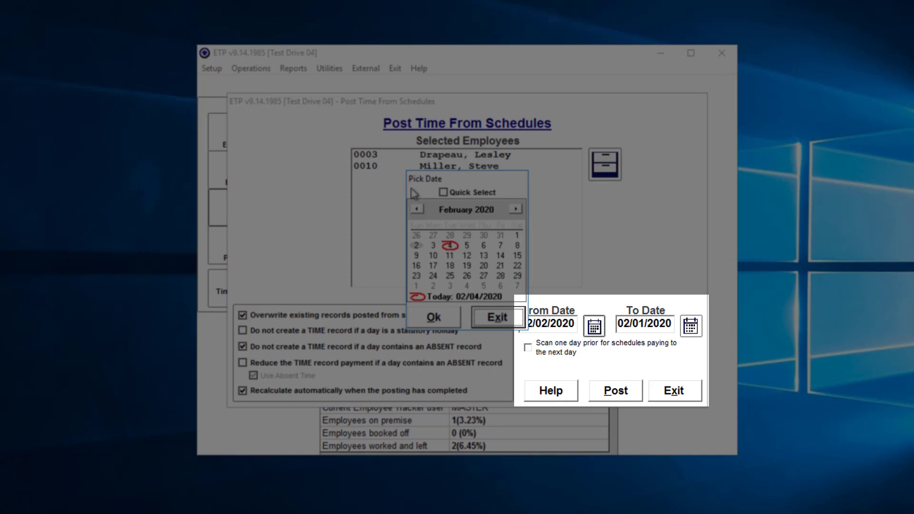
{"action": "left_click", "coordinate": [416, 246]}
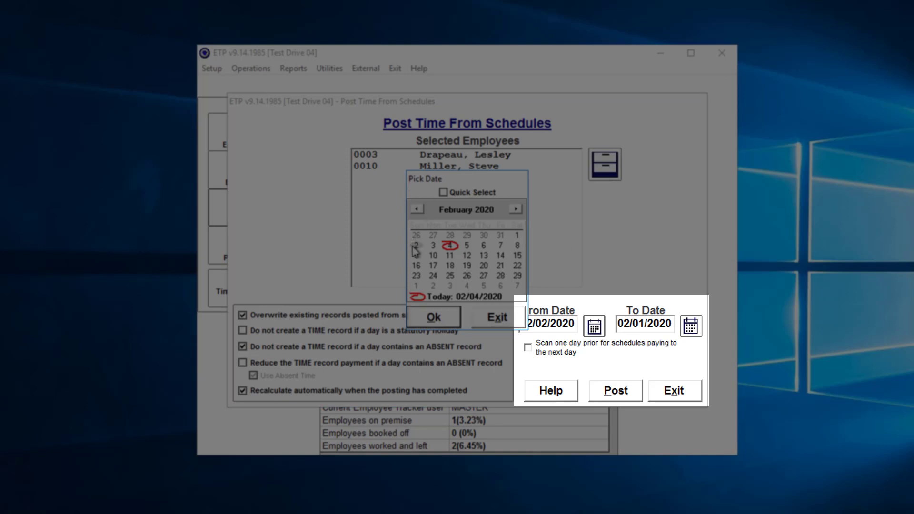
{"action": "left_click", "coordinate": [433, 317]}
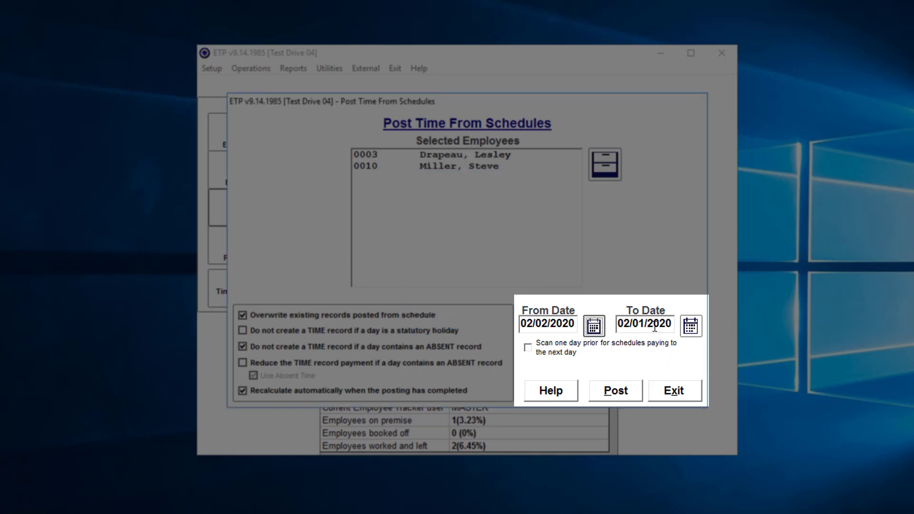
Set the To Date to 02/01/2030, post the time records from the schedules and exit the posting window
{"action": "left_click", "coordinate": [670, 324]}
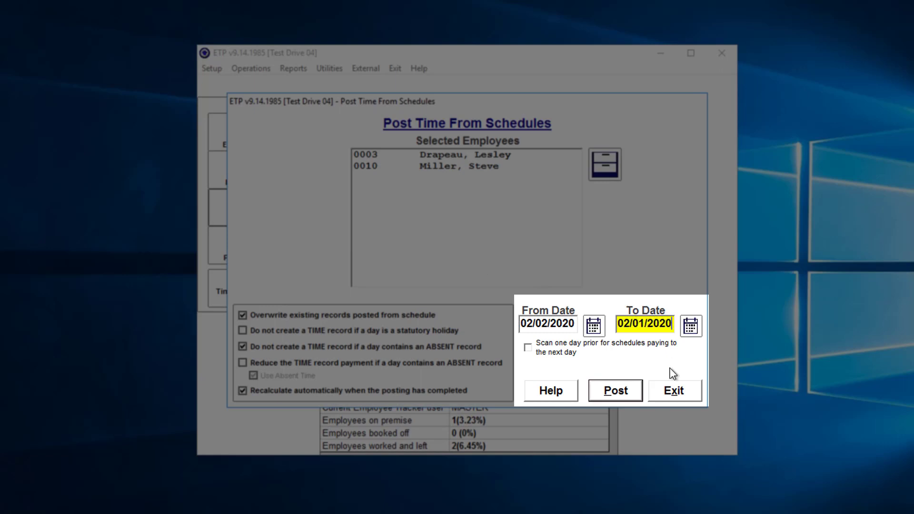
{"action": "key", "text": "BackSpace"}
{"action": "key", "text": "BackSpace"}
{"action": "type", "text": "30"}
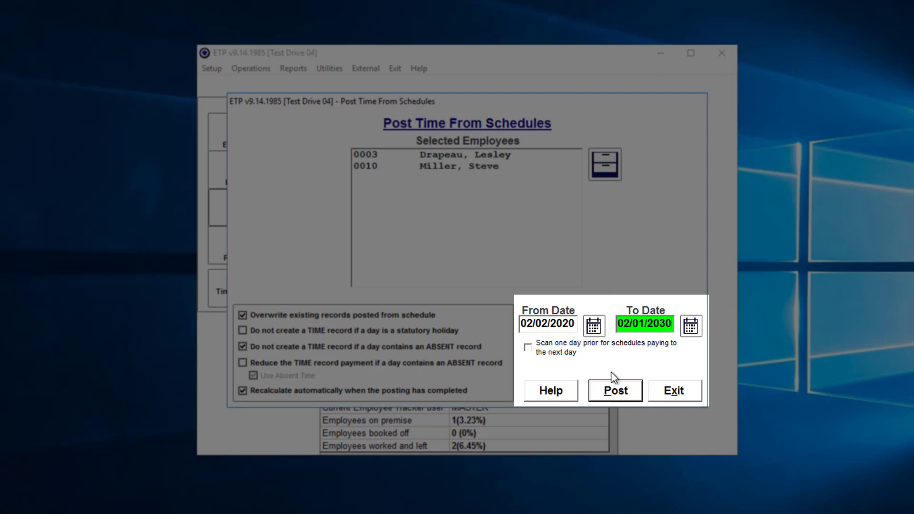
{"action": "left_click", "coordinate": [615, 391]}
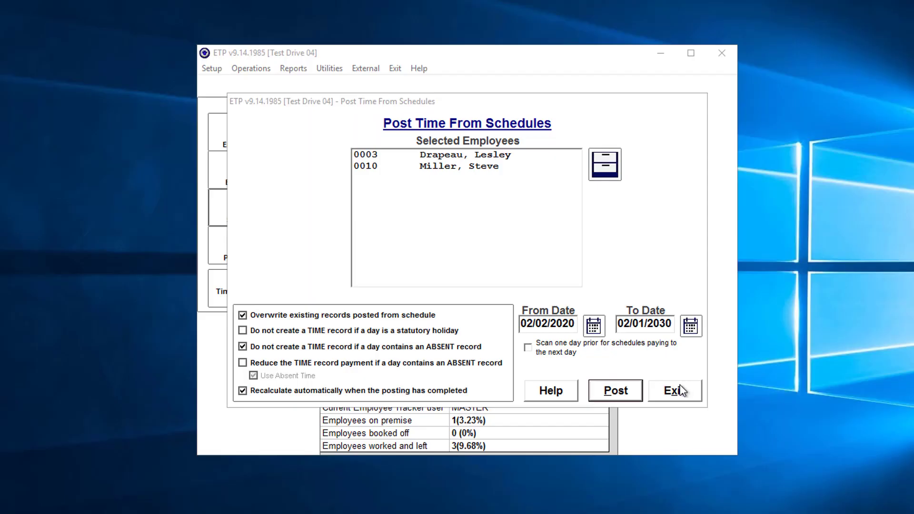
{"action": "left_click", "coordinate": [674, 391]}
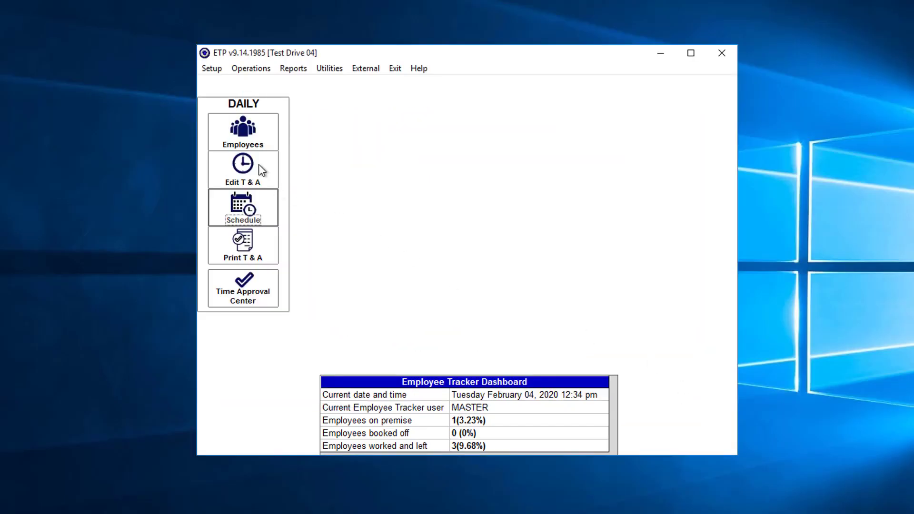
Open Edit Time and Attendance Transactions for the selected employees and set the To Date to 02/29/2020
{"action": "left_click", "coordinate": [261, 170]}
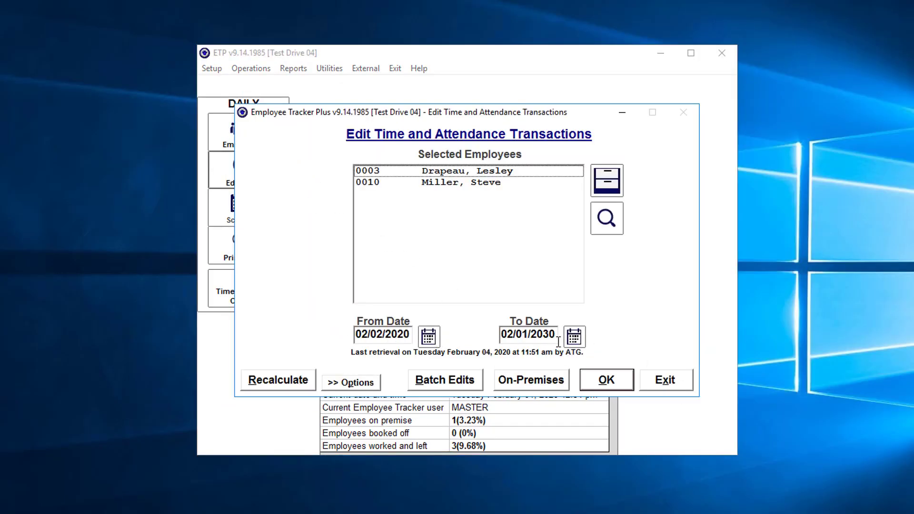
{"action": "left_click", "coordinate": [575, 338]}
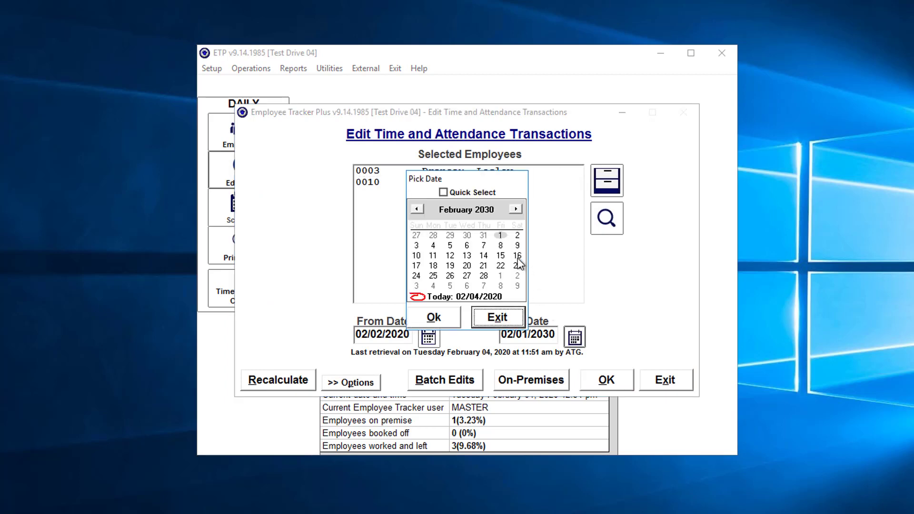
{"action": "left_click", "coordinate": [501, 216]}
{"action": "left_click", "coordinate": [501, 216]}
{"action": "left_click", "coordinate": [501, 216]}
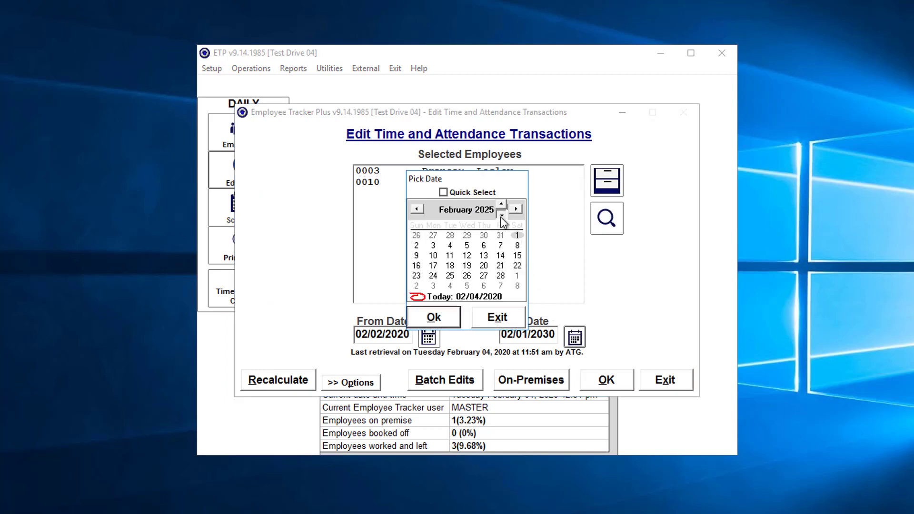
{"action": "left_click", "coordinate": [501, 216]}
{"action": "left_click", "coordinate": [501, 216]}
{"action": "left_click", "coordinate": [501, 216]}
{"action": "left_click", "coordinate": [501, 216]}
{"action": "left_click", "coordinate": [501, 216]}
{"action": "left_click", "coordinate": [518, 277]}
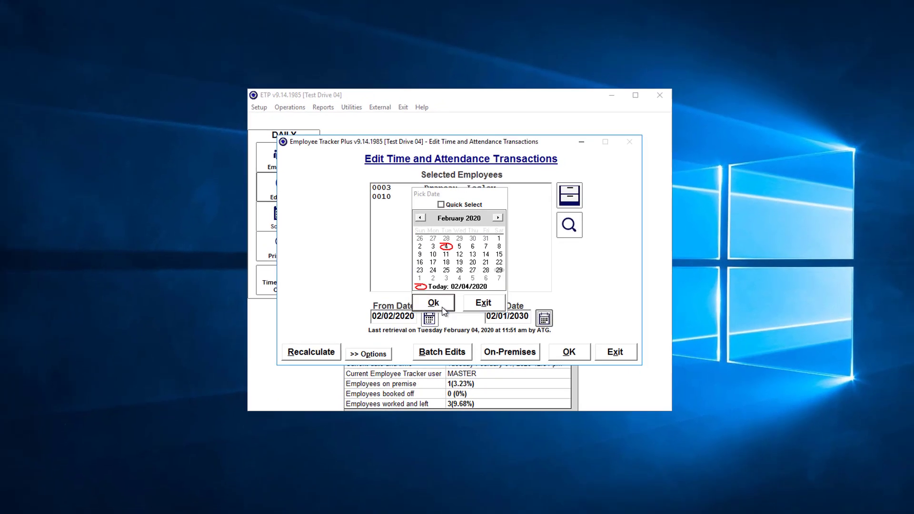
{"action": "left_click", "coordinate": [434, 317]}
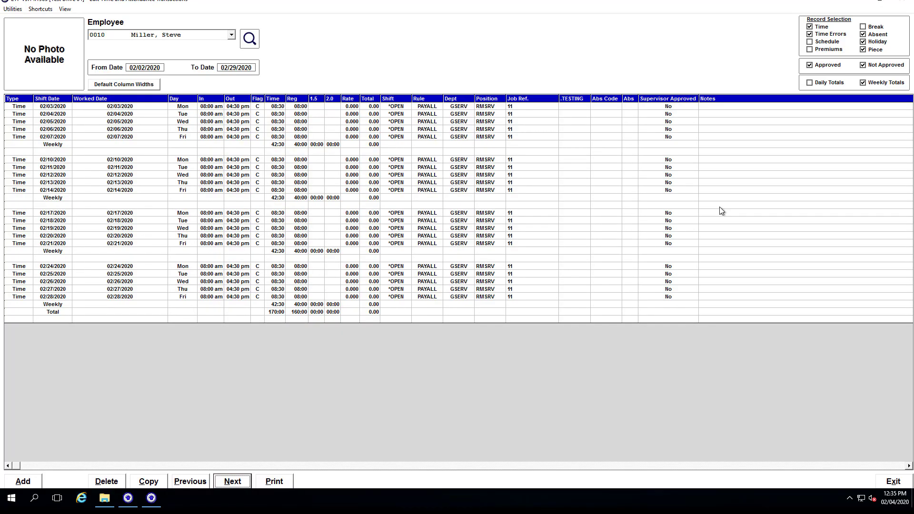